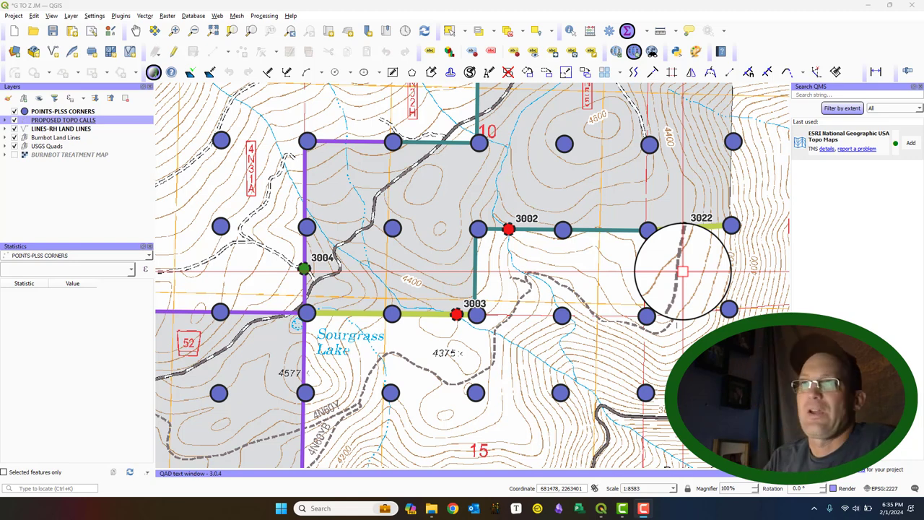
Step: Stop editing PROPOSED TOPO CALLS and review its four points' IDs, types and survey status
click(696, 226)
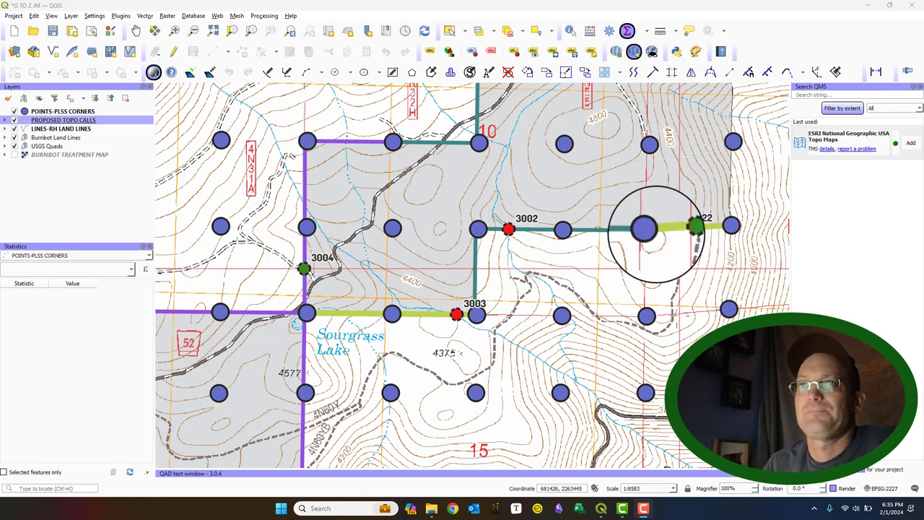
right_click(75, 121)
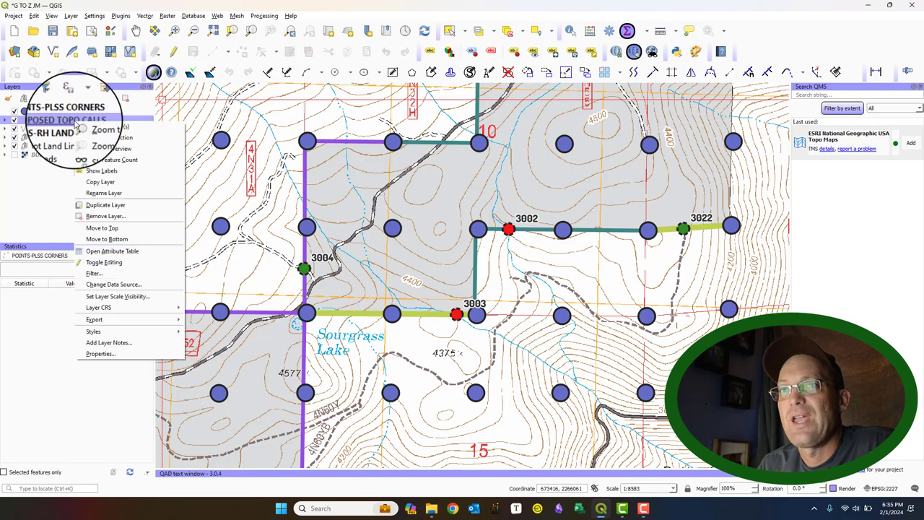
click(120, 262)
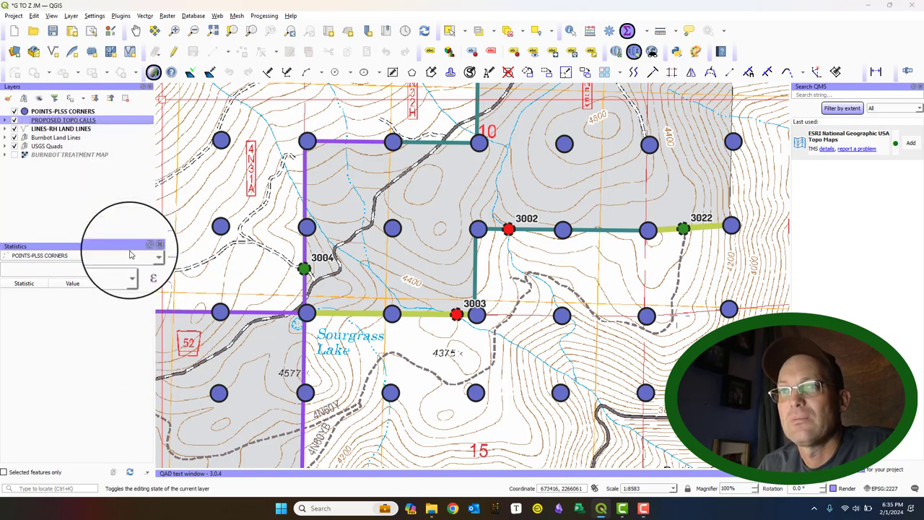
key(F6)
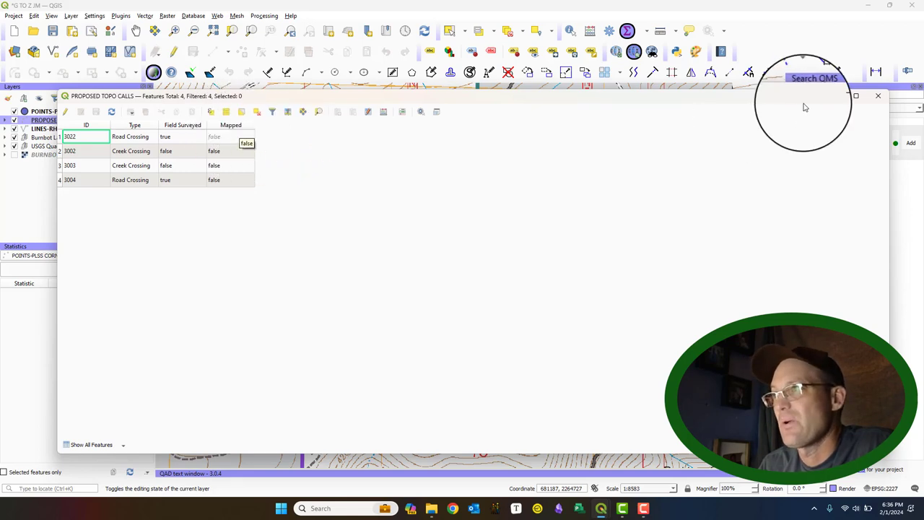
click(878, 99)
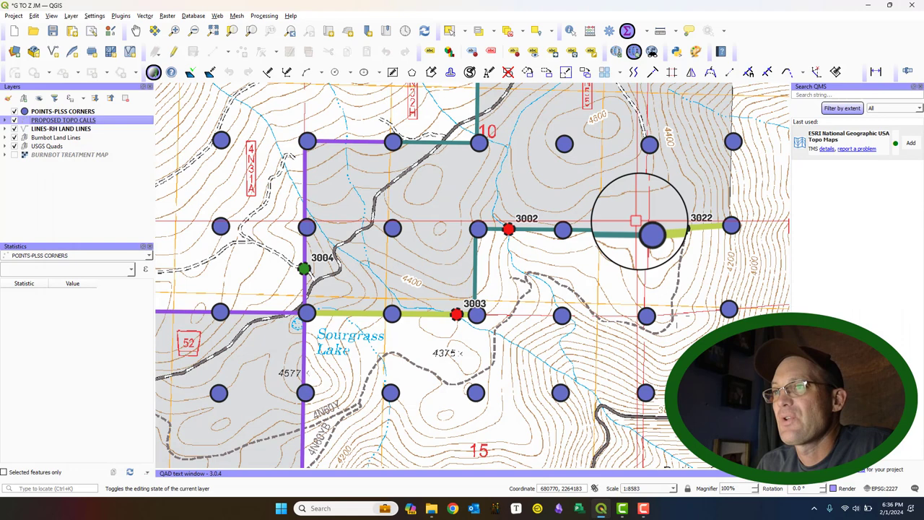
Step: Expand PROPOSED TOPO CALLS in the Layers panel to reveal its True/False survey-status legend
click(7, 121)
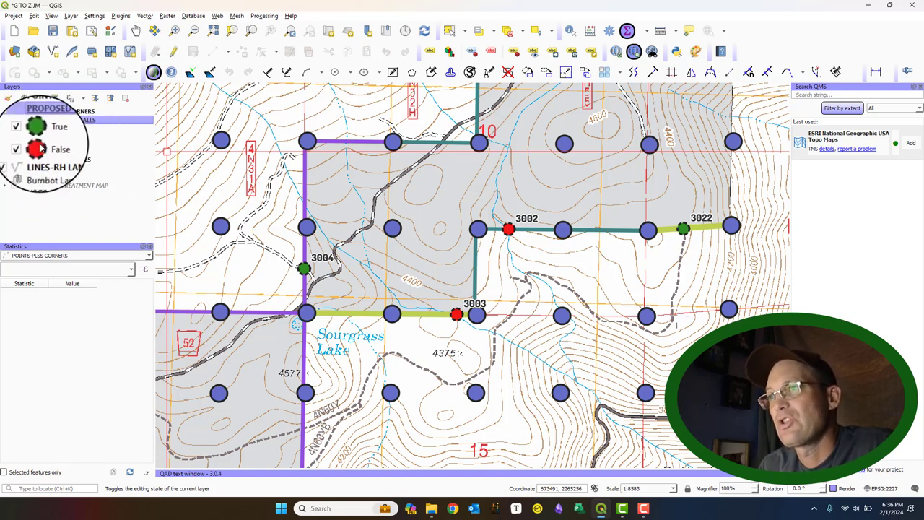
right_click(71, 122)
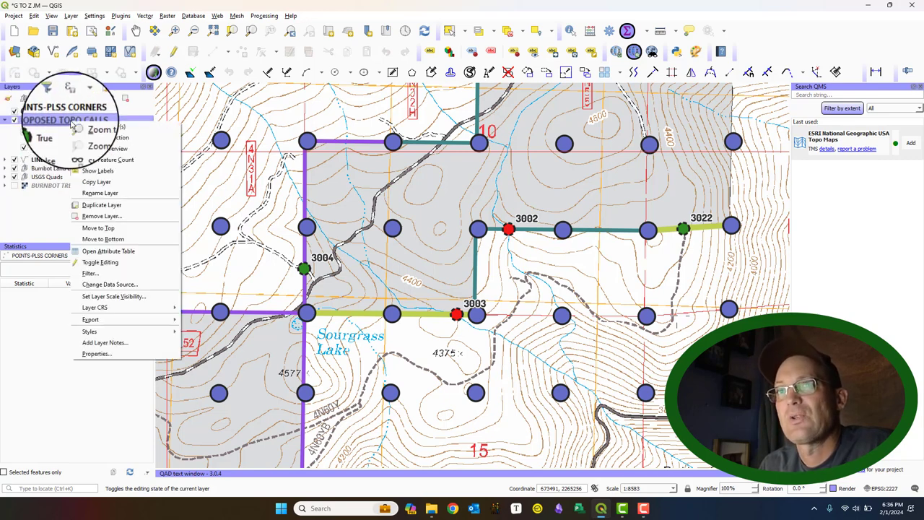
click(116, 356)
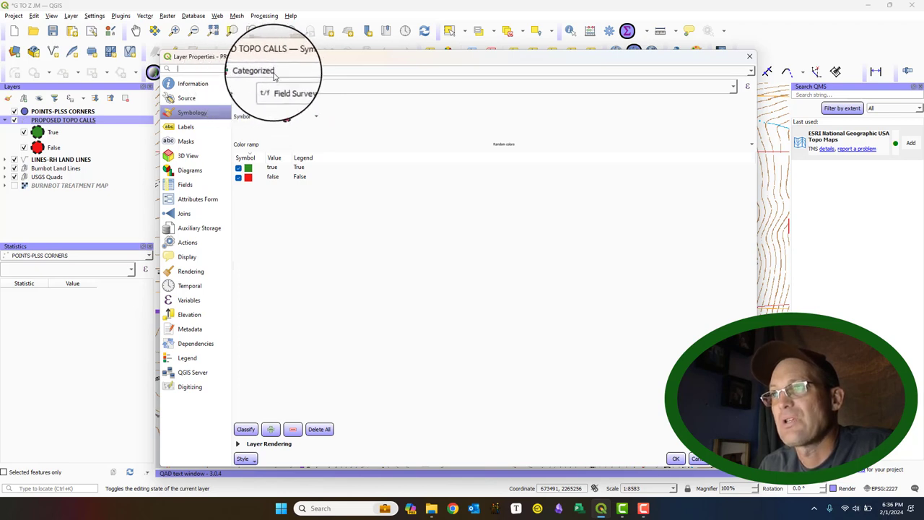
click(433, 71)
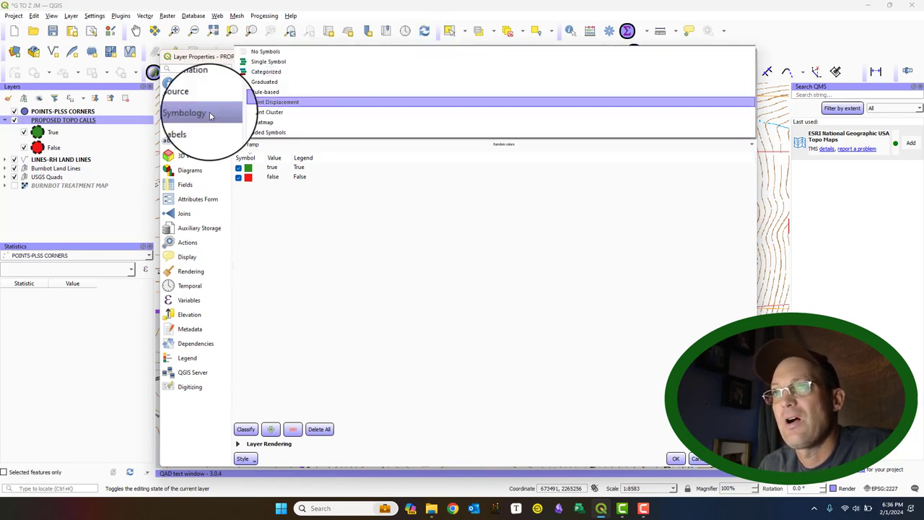
click(332, 72)
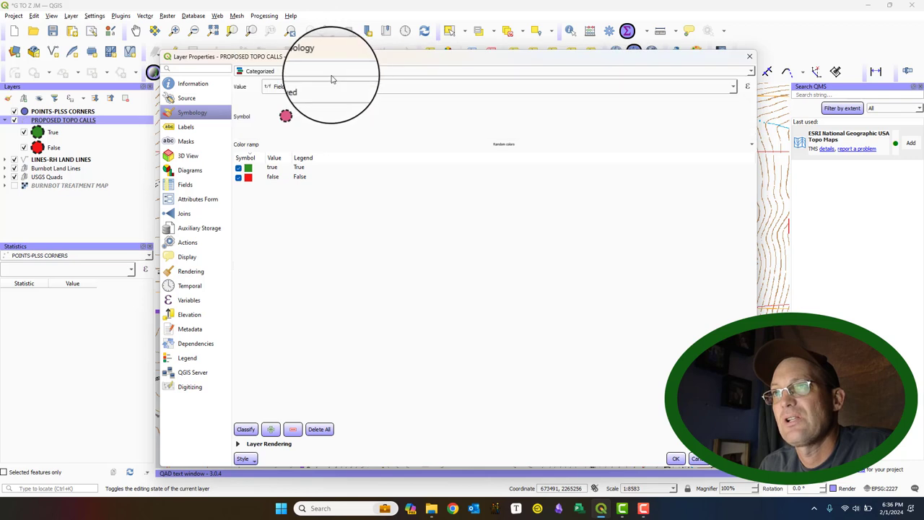
double_click(248, 176)
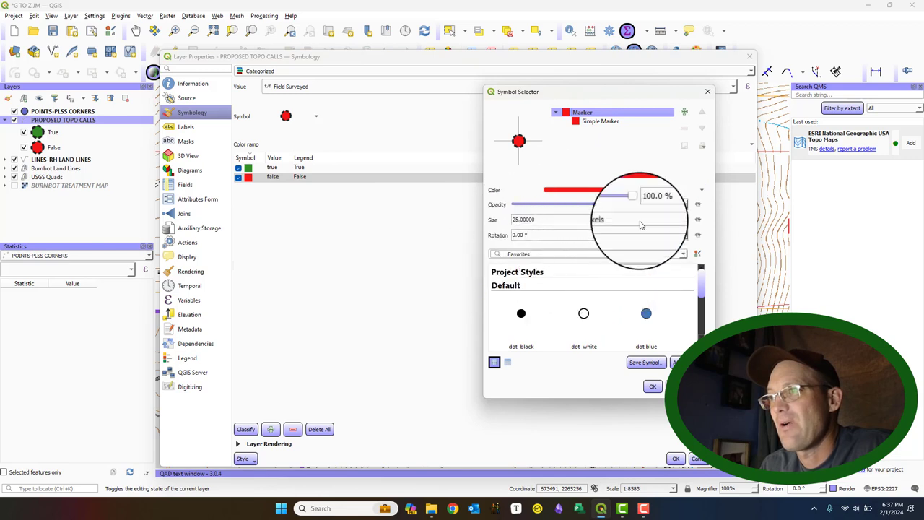
click(598, 127)
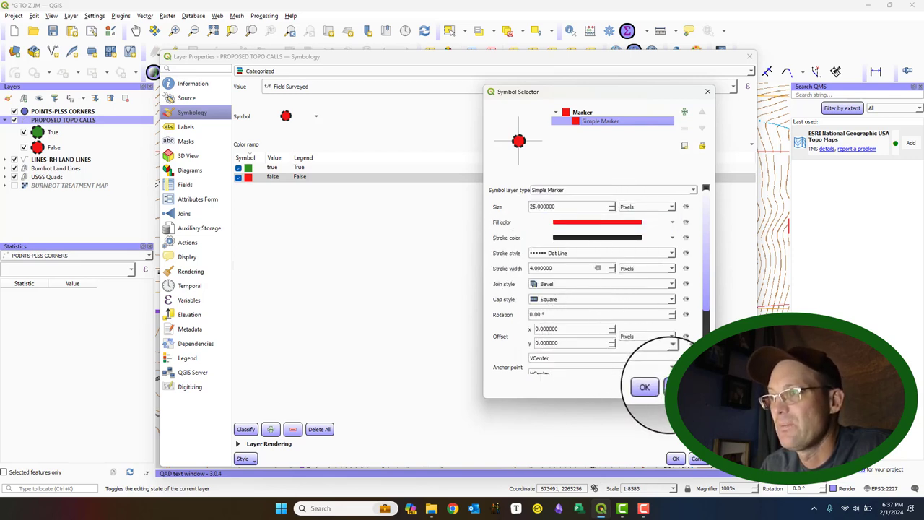
click(645, 387)
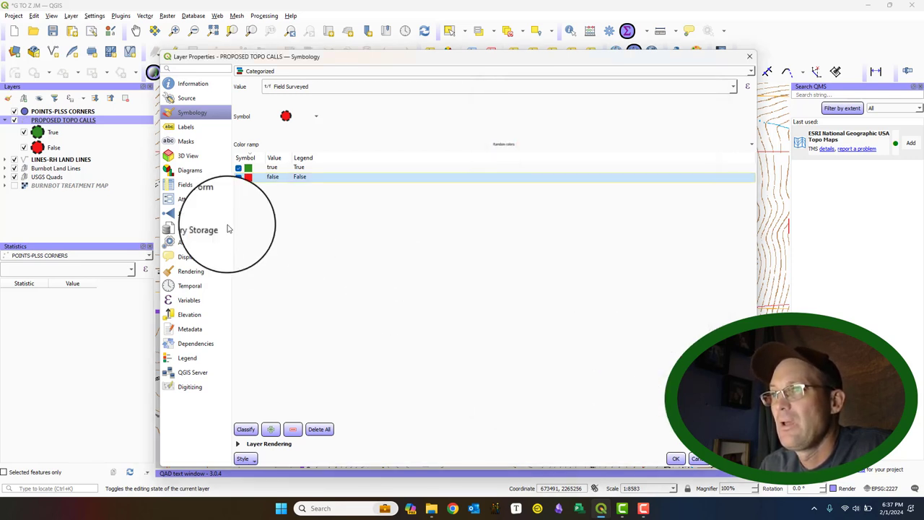
click(189, 128)
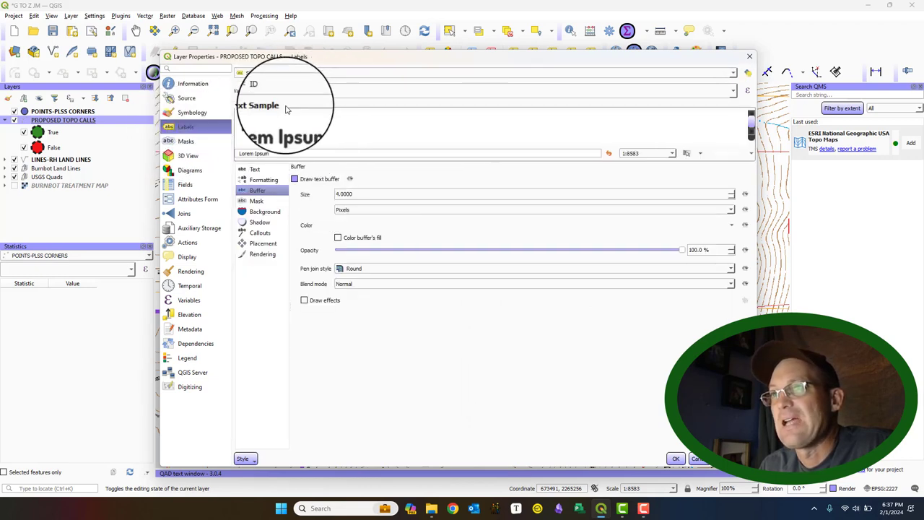
click(268, 169)
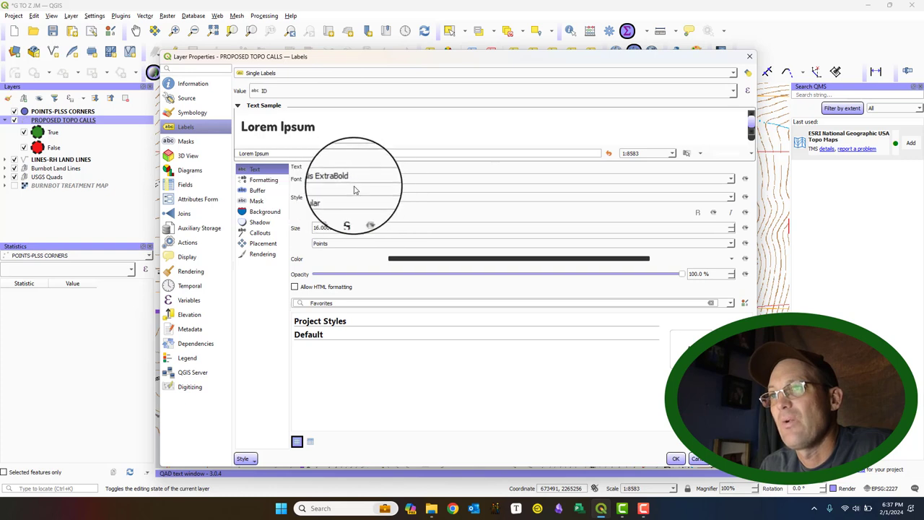
click(258, 190)
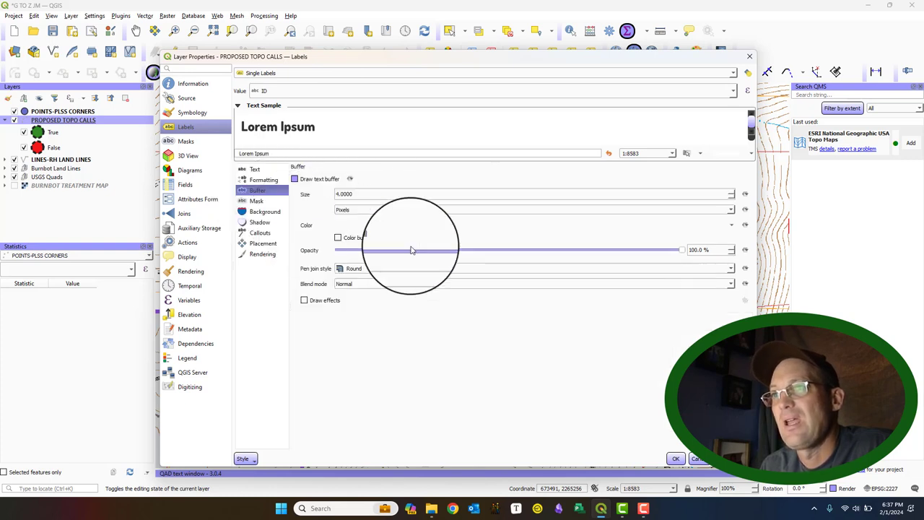
click(676, 460)
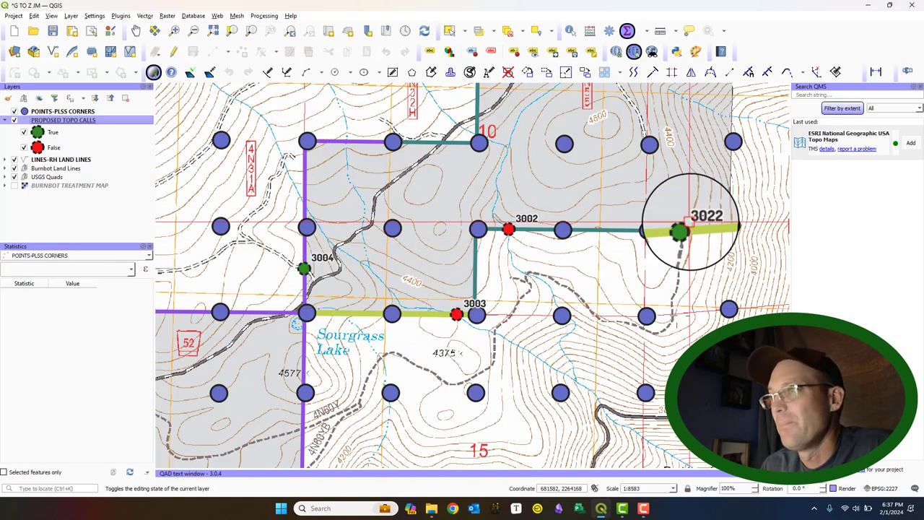
Step: Pan and zoom to 1:4292 on the purple section line north of point 3004
drag(361, 268, 431, 255)
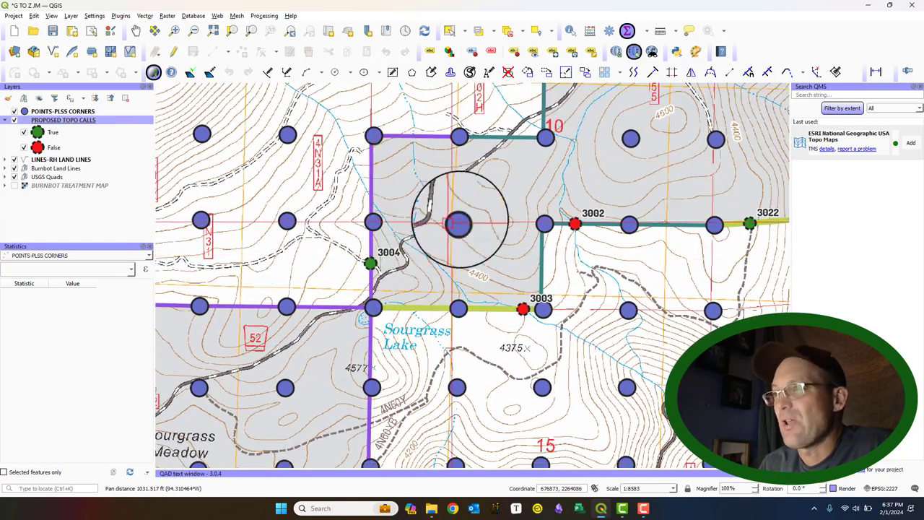
drag(434, 154, 409, 233)
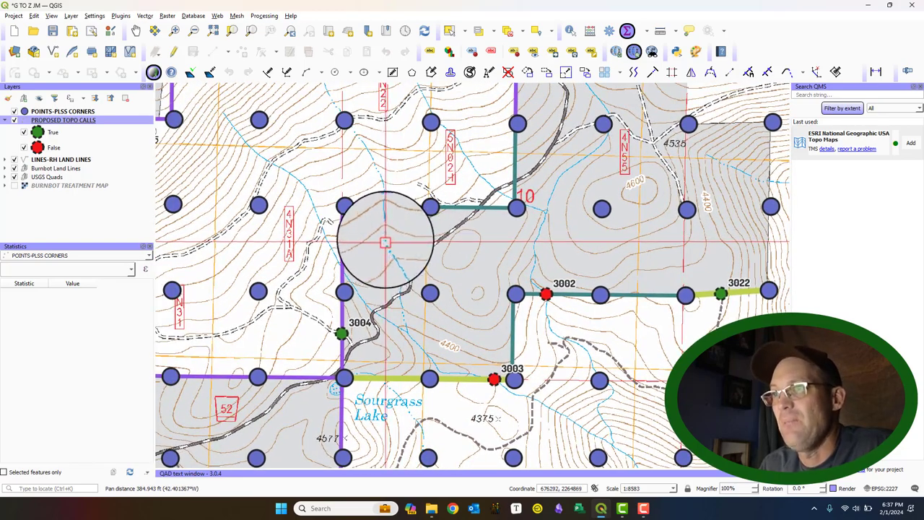
scroll(365, 254, up, 1)
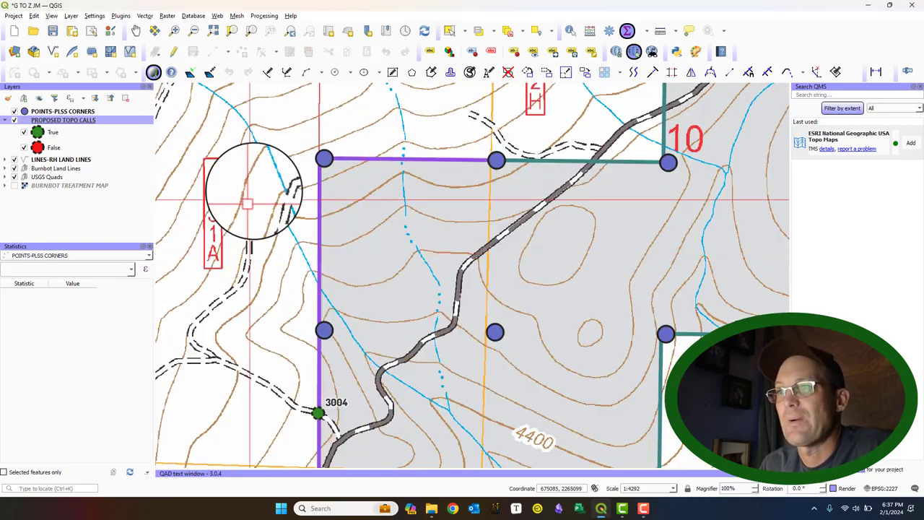
Step: Start editing PROPOSED TOPO CALLS and add Creek Crossing point 3005 on the purple line
right_click(65, 121)
click(97, 261)
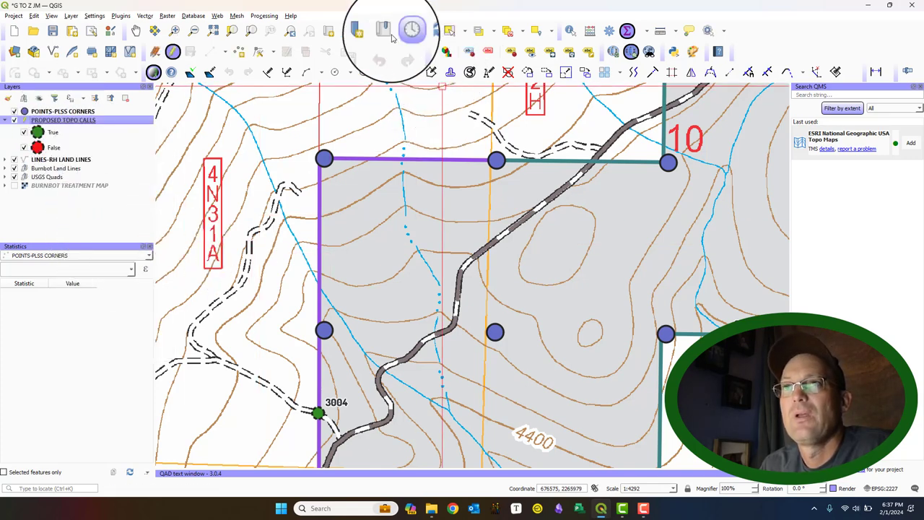
click(235, 53)
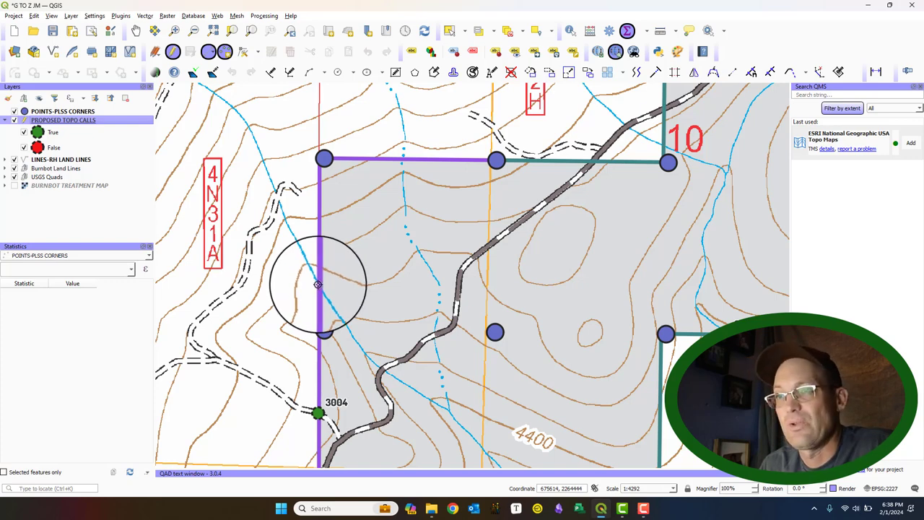
click(318, 284)
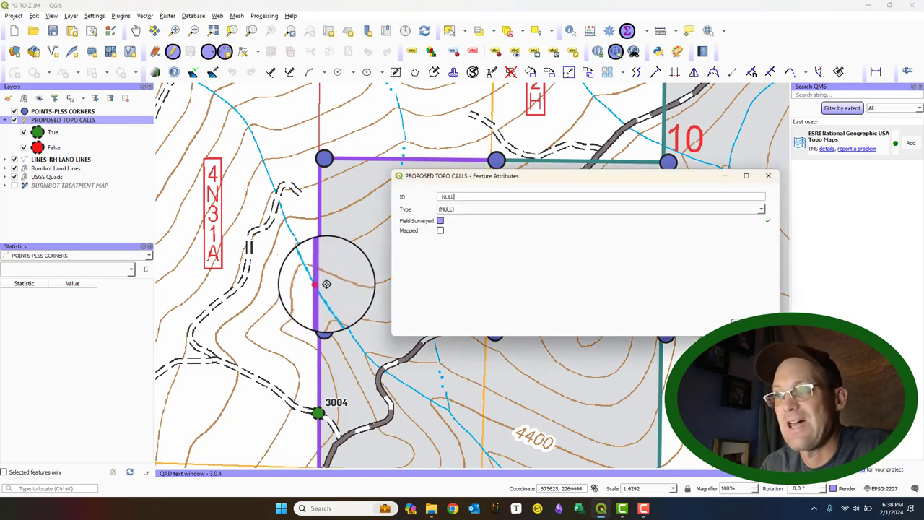
double_click(465, 196)
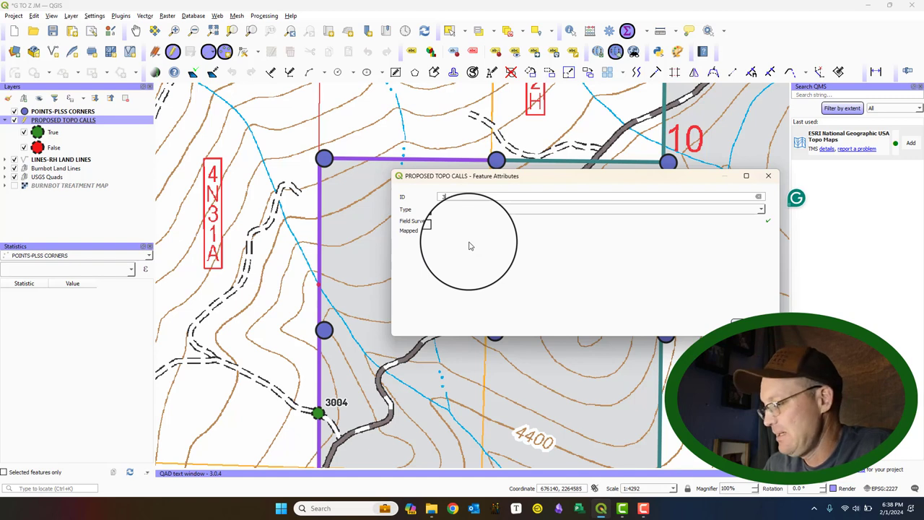
click(473, 210)
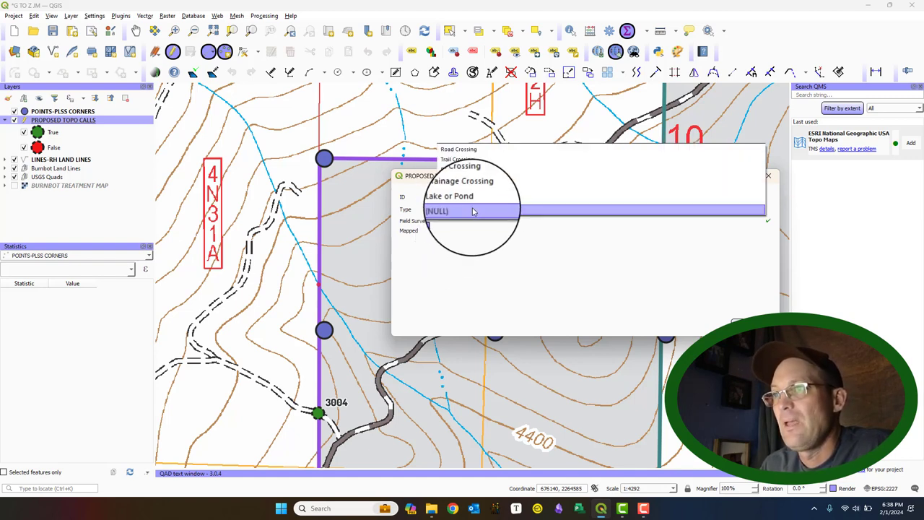
click(462, 178)
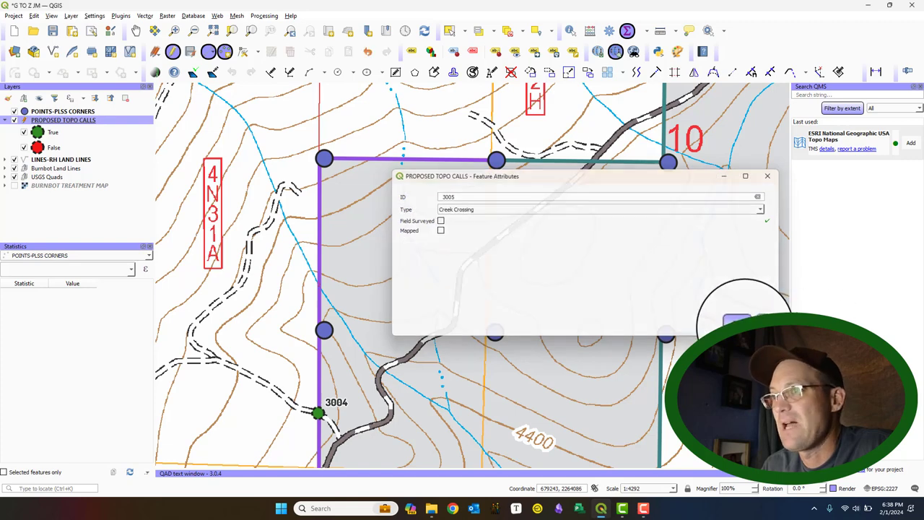
click(735, 322)
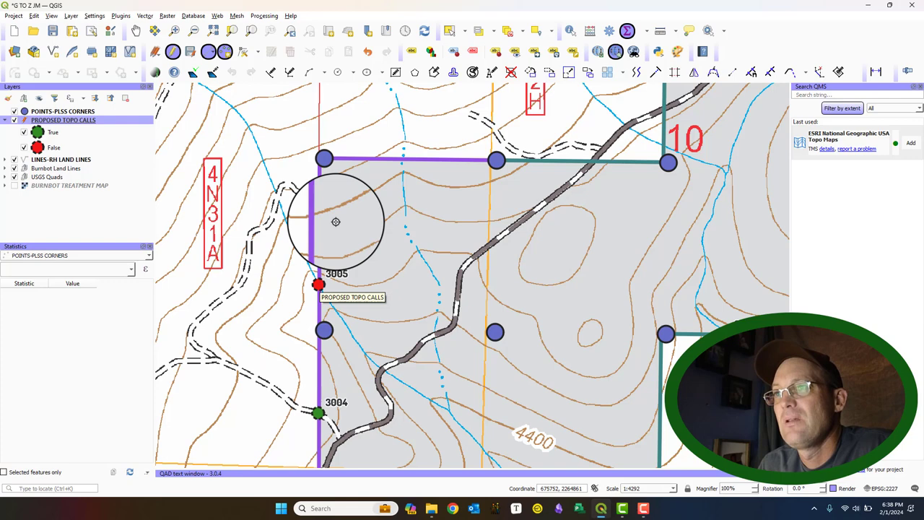
Step: Add Creek Crossing point 3006 up the line and Road Crossing point 3007
click(403, 158)
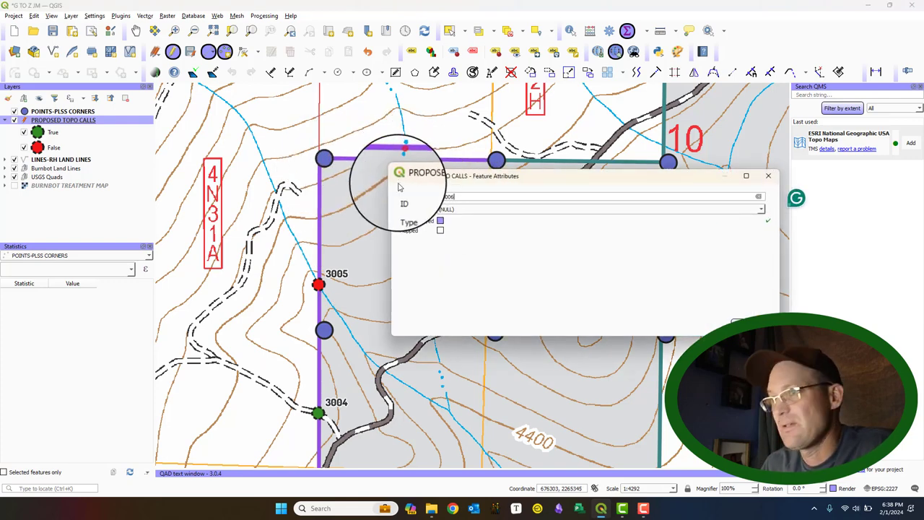
click(458, 211)
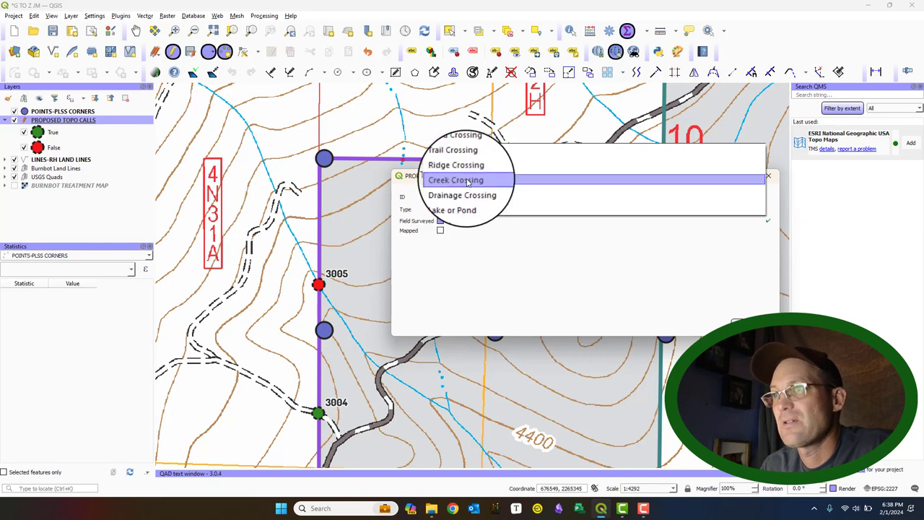
click(442, 180)
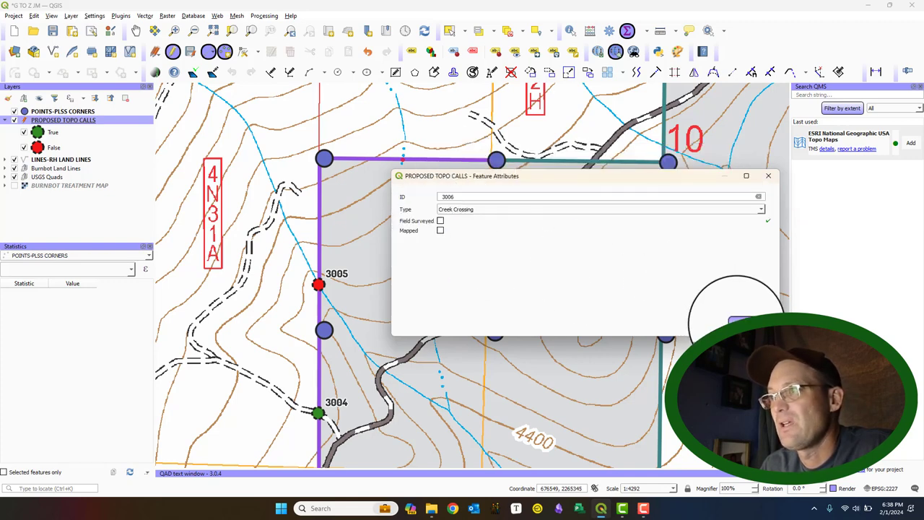
click(741, 320)
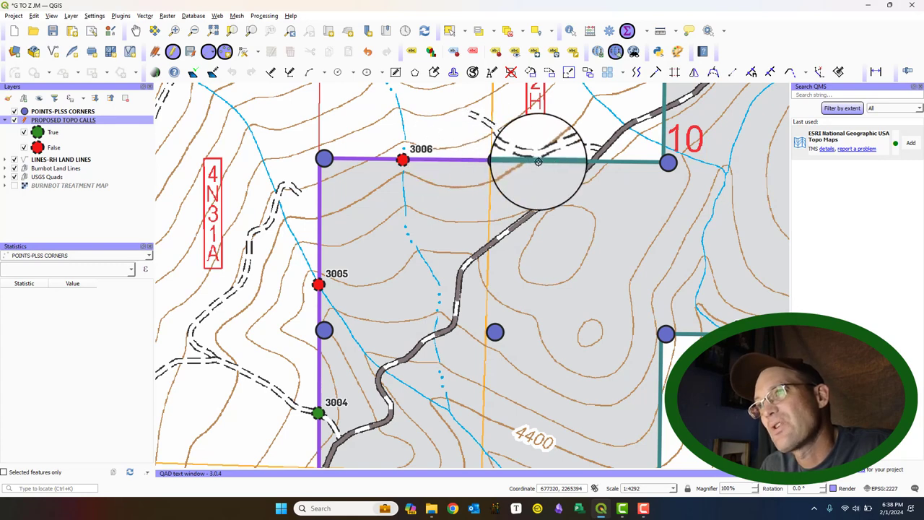
click(538, 160)
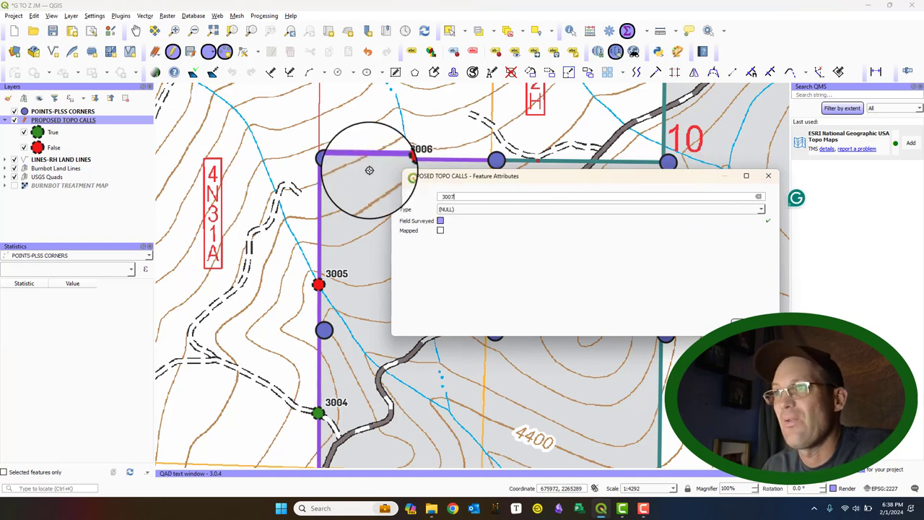
click(479, 209)
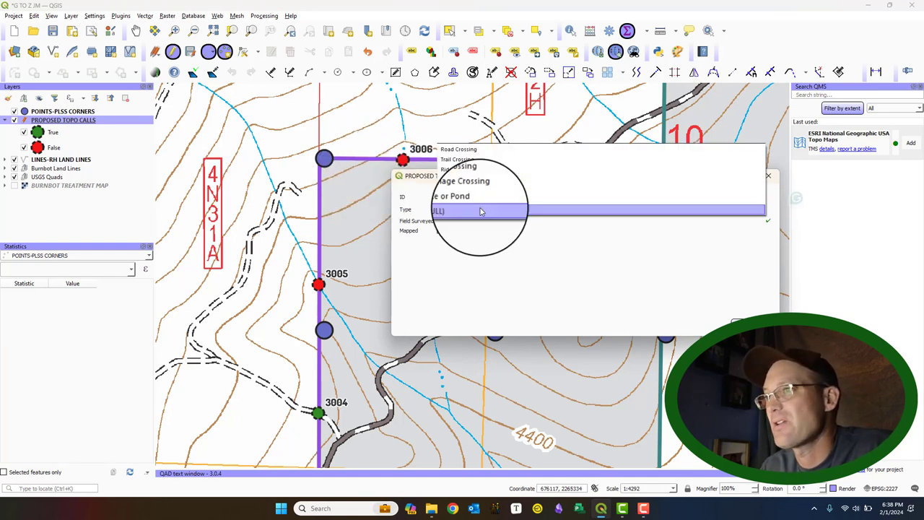
click(490, 155)
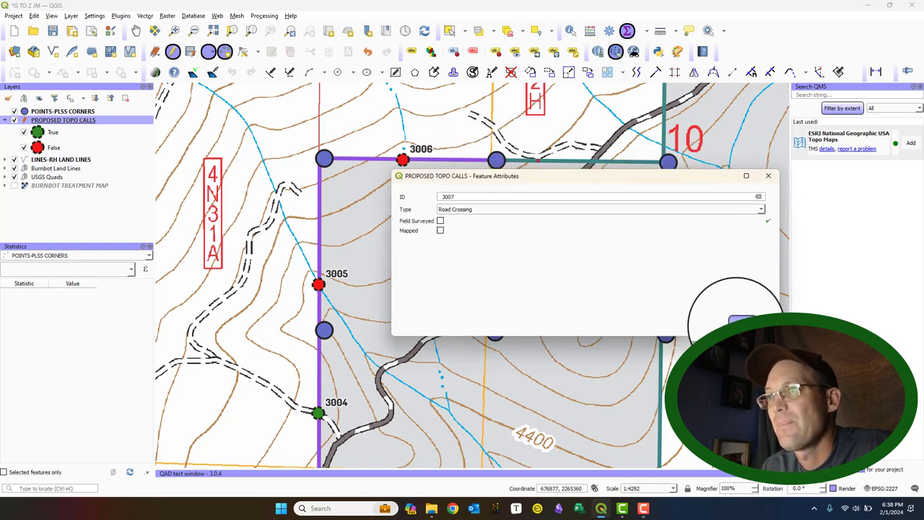
click(740, 321)
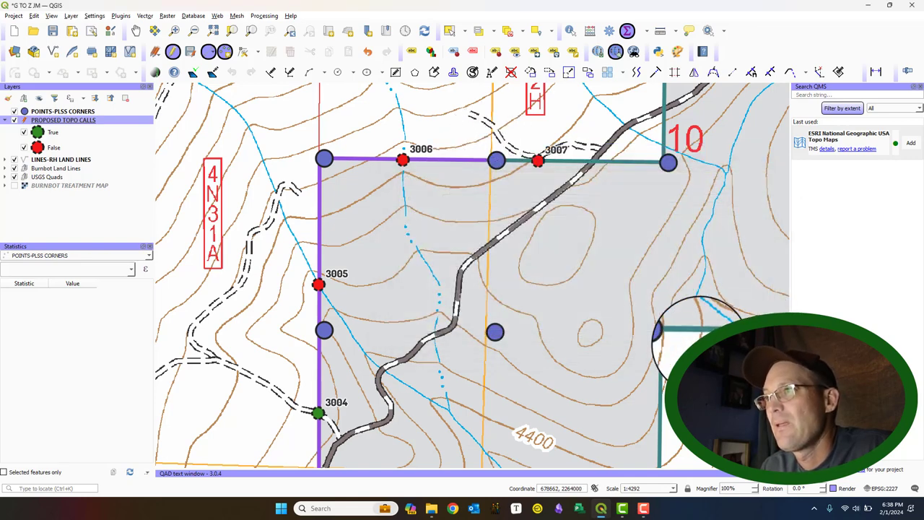
Step: Add Road Crossing points 3008 and 3009 where roads meet the section lines
click(592, 161)
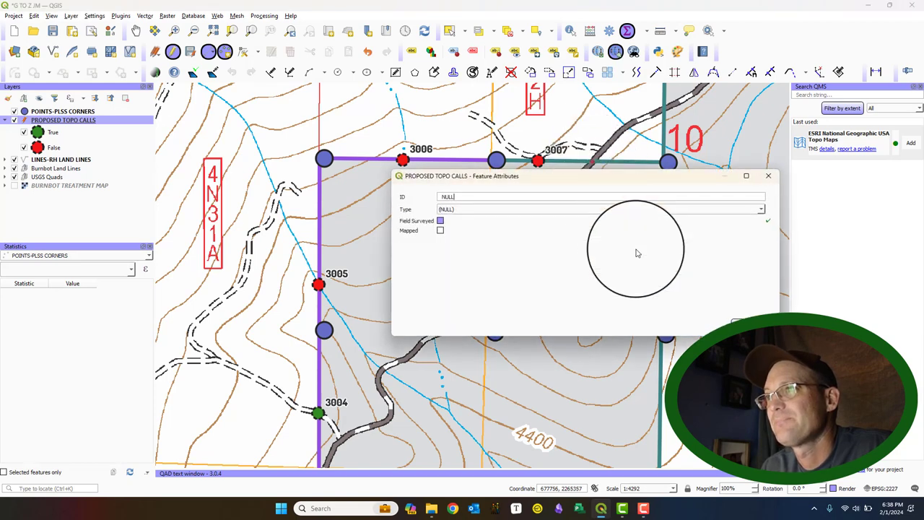
click(762, 209)
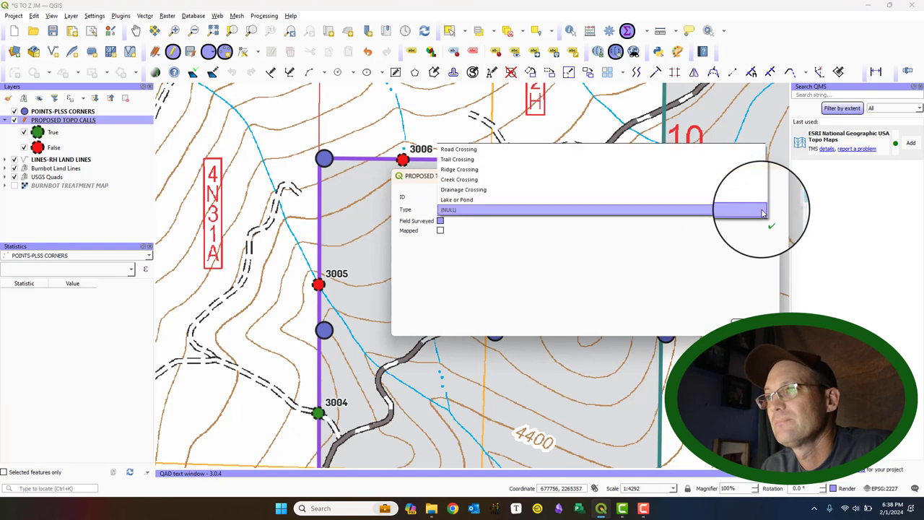
click(499, 150)
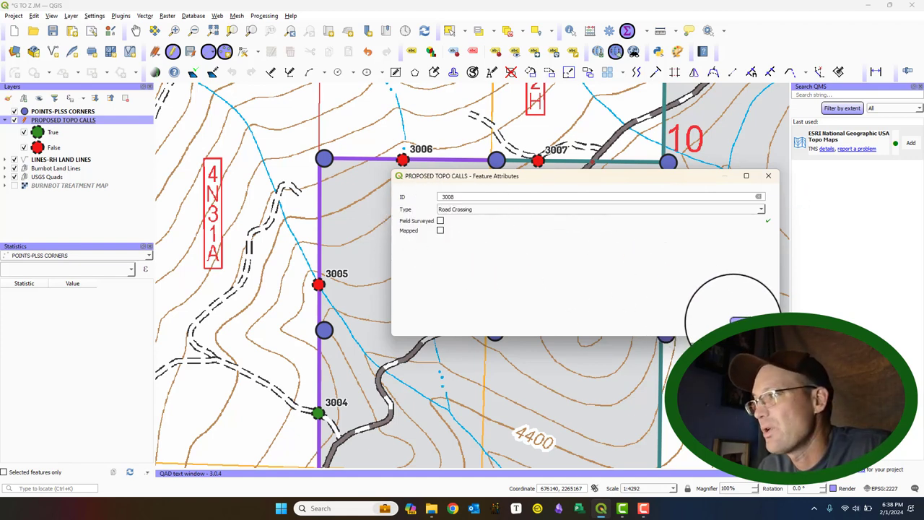
click(740, 322)
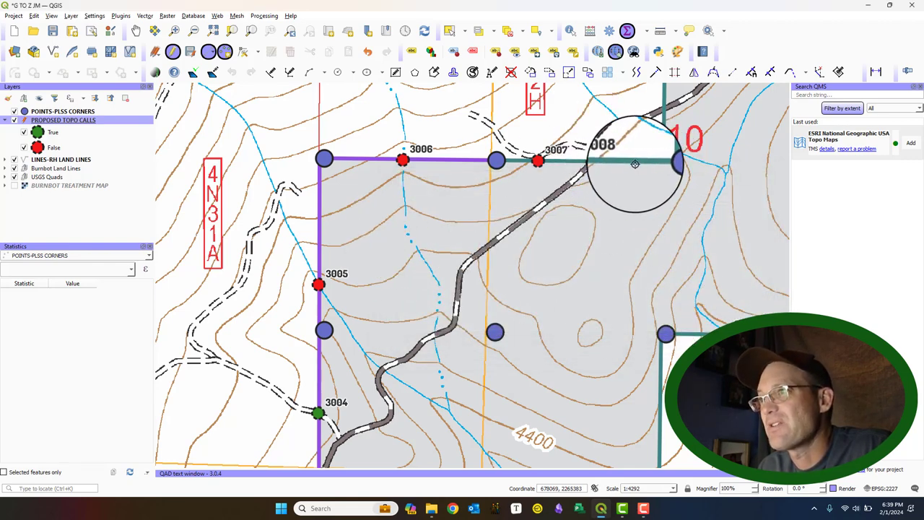
click(664, 107)
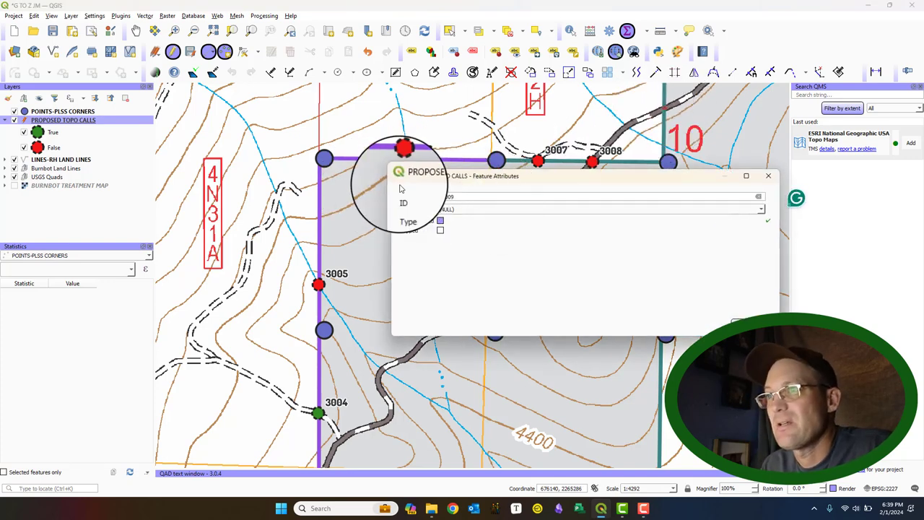
click(469, 209)
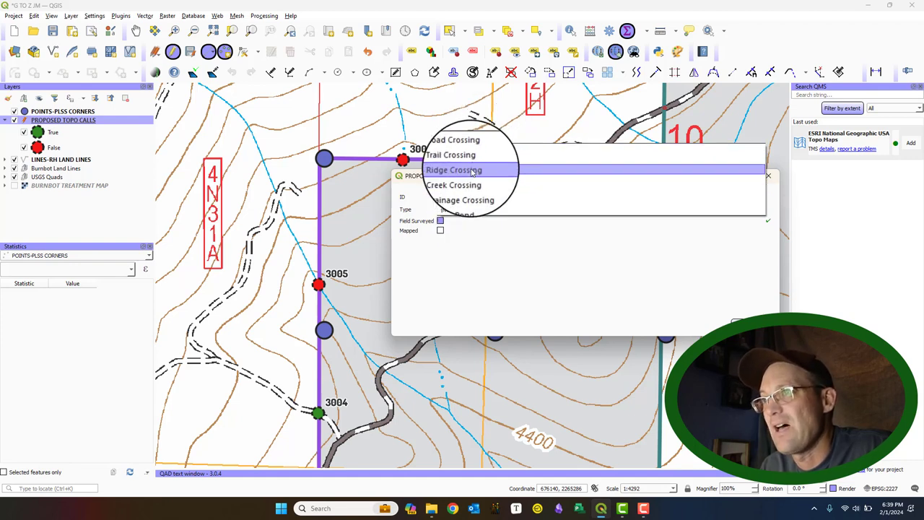
click(473, 149)
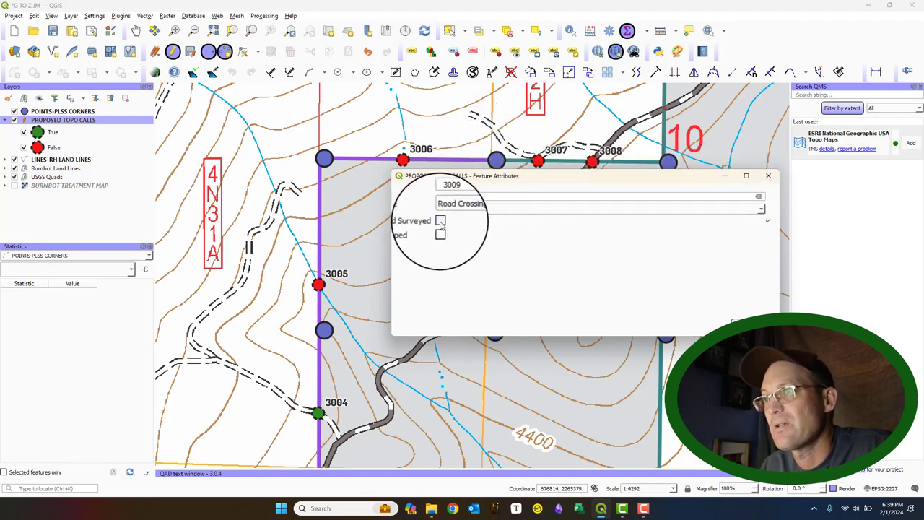
click(738, 321)
drag(365, 263, 347, 202)
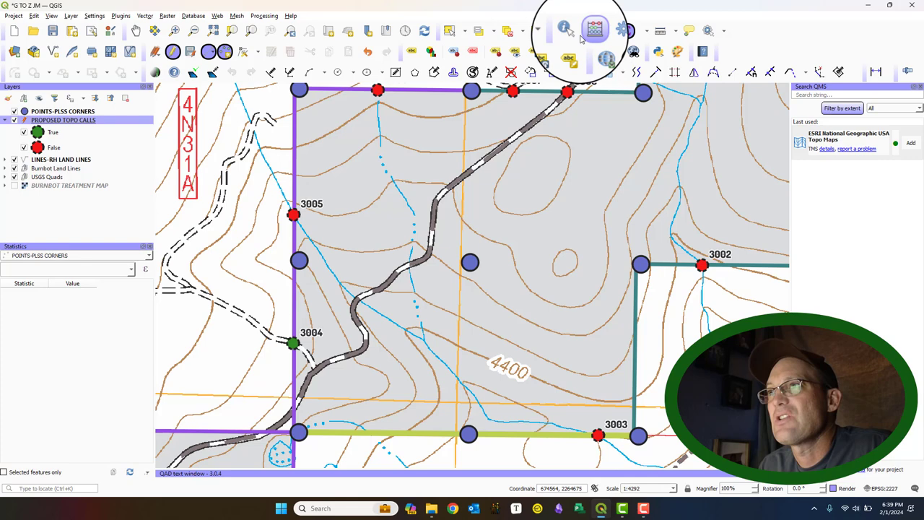
Step: In the PROPOSED TOPO CALLS attribute table, tick Field Surveyed for topo call 3005
drag(591, 170, 565, 180)
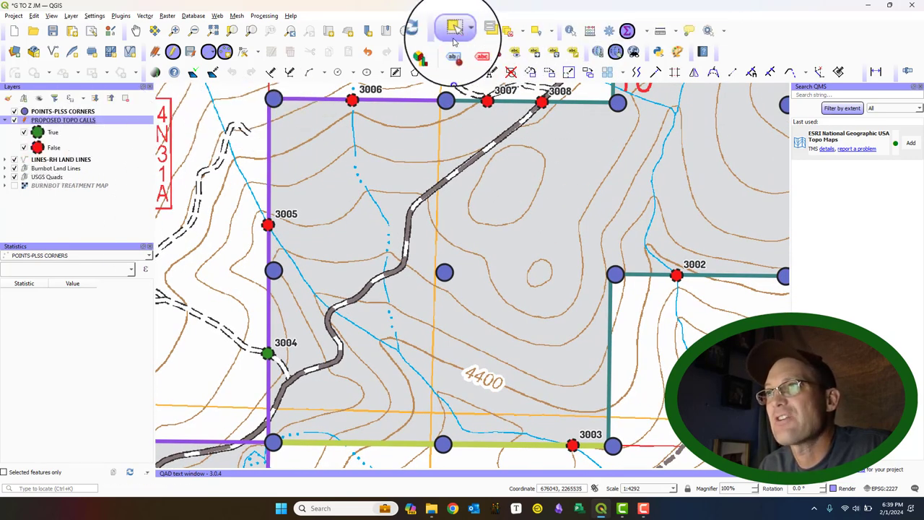
right_click(66, 122)
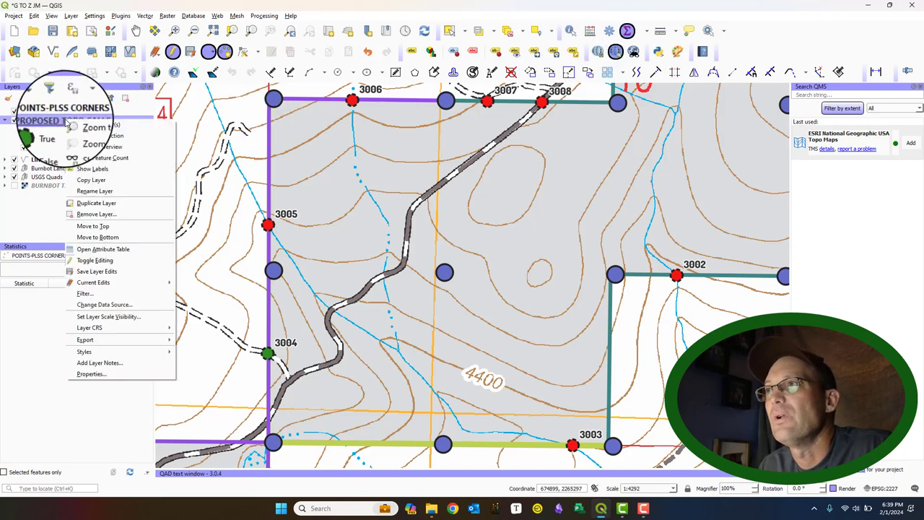
click(92, 375)
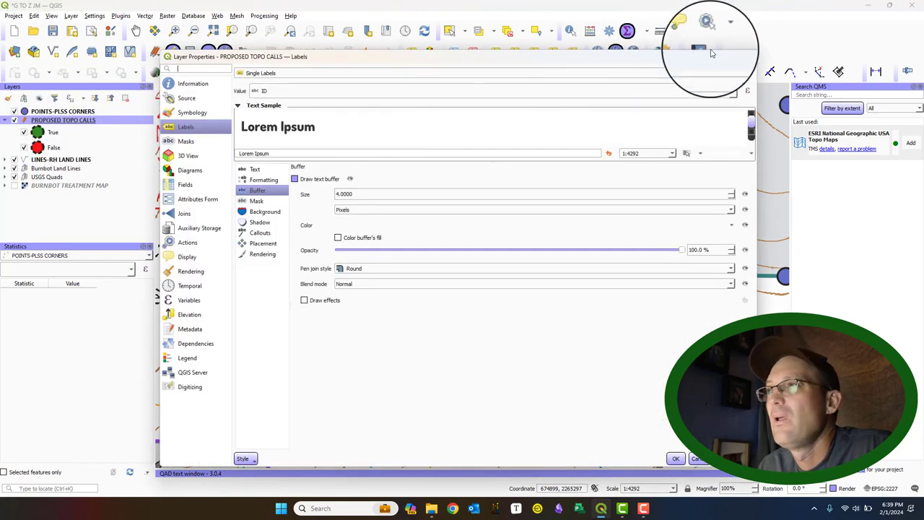
click(751, 57)
right_click(93, 120)
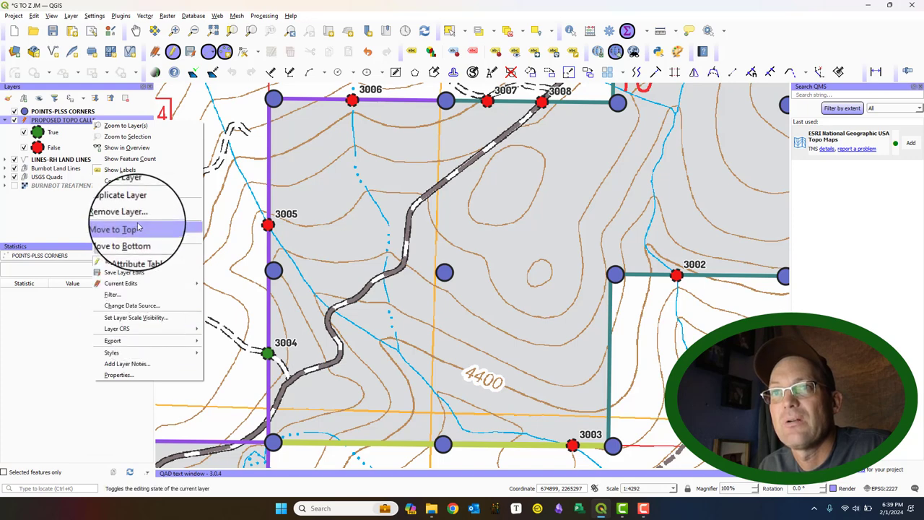
click(138, 252)
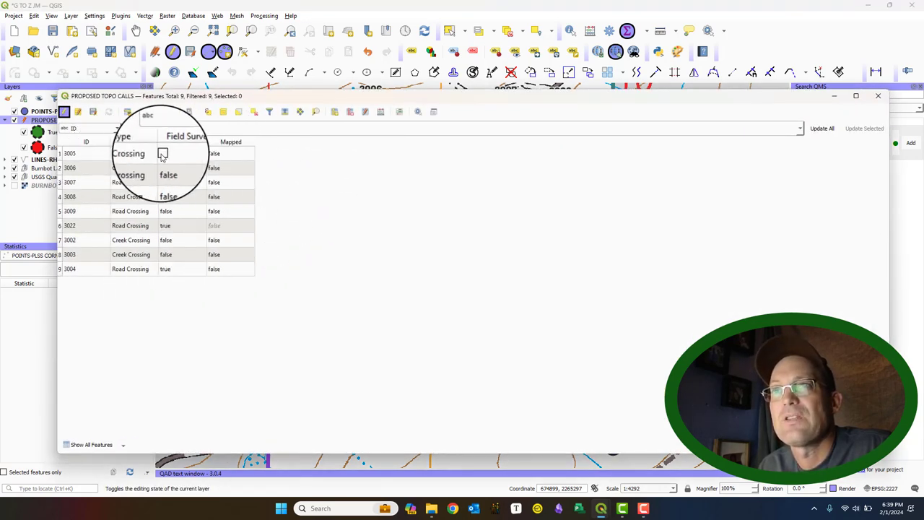
click(162, 155)
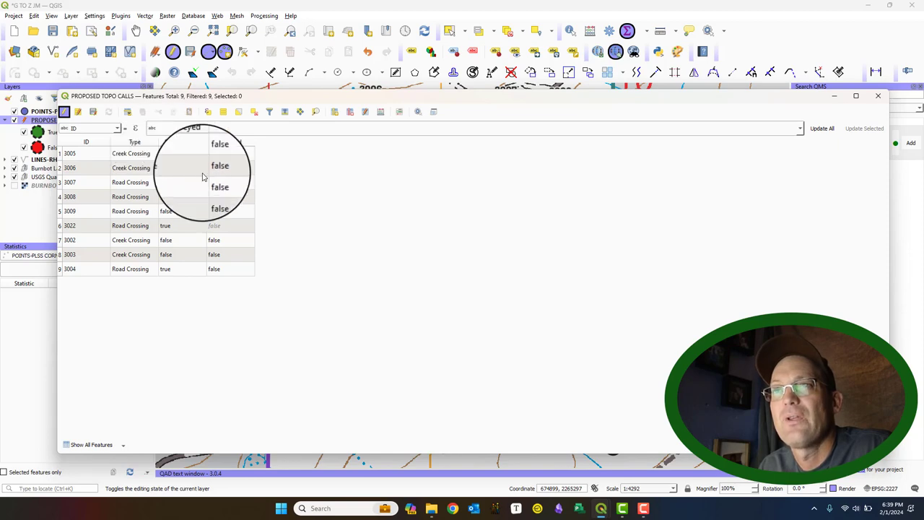
Step: Save the PROPOSED TOPO CALLS layer edits and stop editing the layer
click(880, 98)
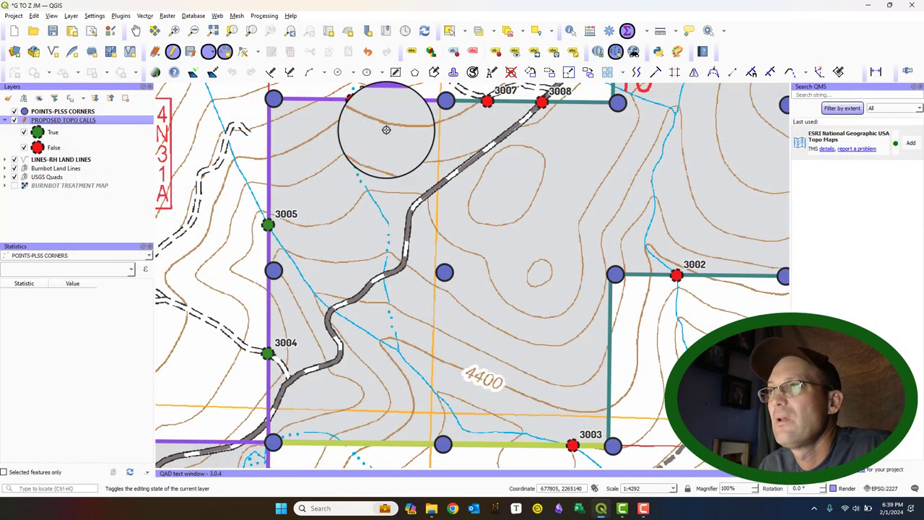
right_click(84, 119)
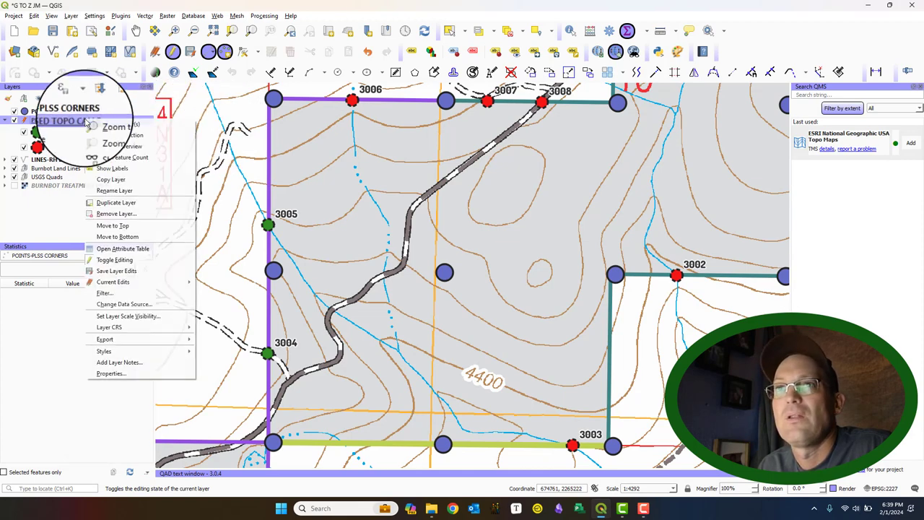
click(119, 271)
right_click(92, 122)
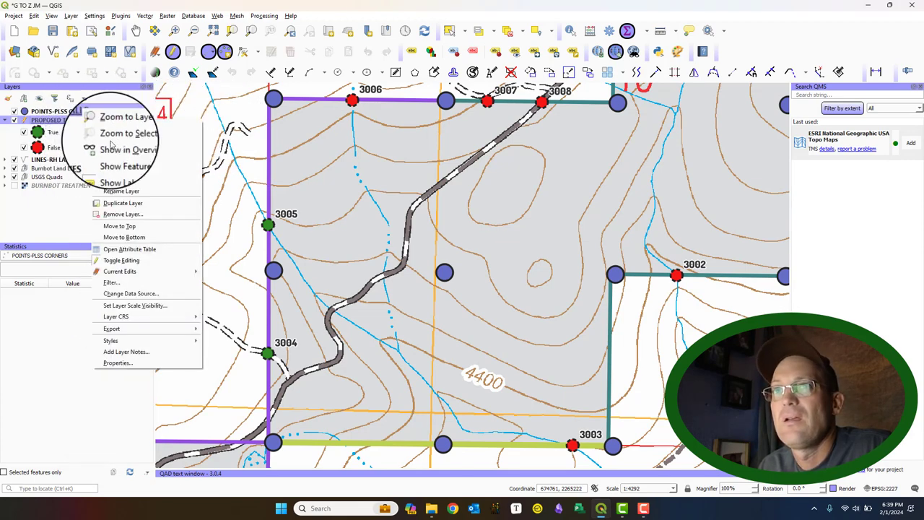
click(121, 259)
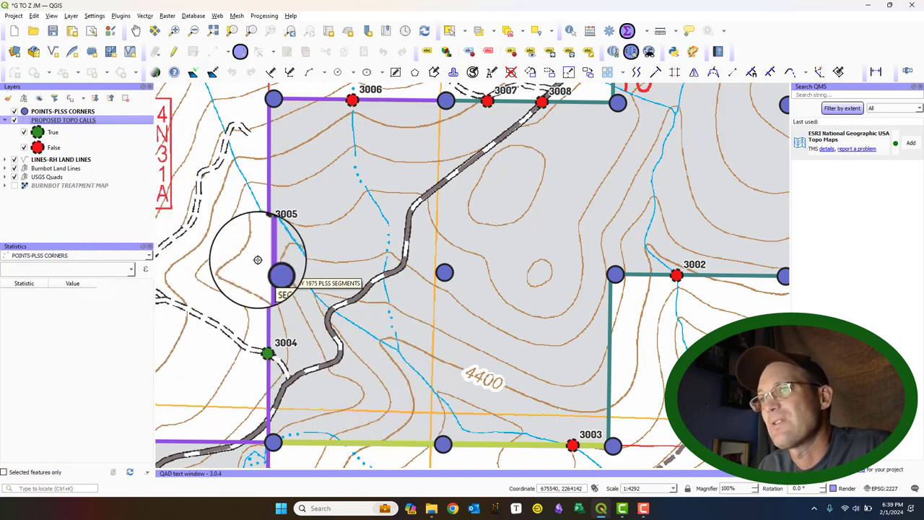
Step: Zoom out to 1:8583 and recentre the map on all the topo call points
drag(639, 191, 682, 204)
scroll(587, 187, down, 1)
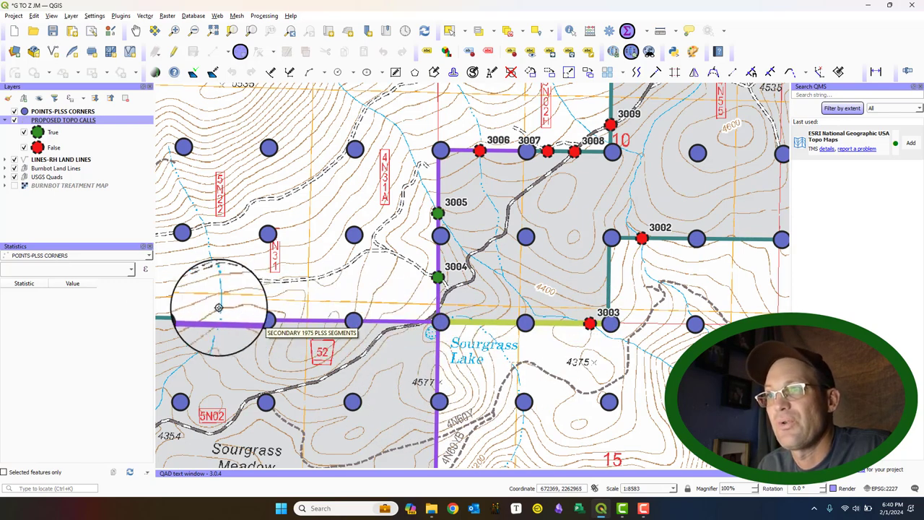
drag(588, 242, 438, 268)
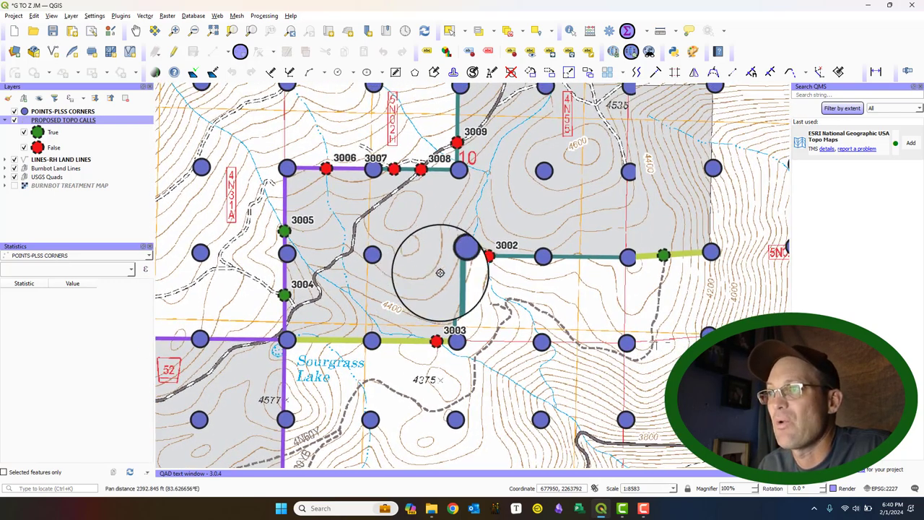
scroll(547, 267, up, 1)
scroll(467, 310, down, 1)
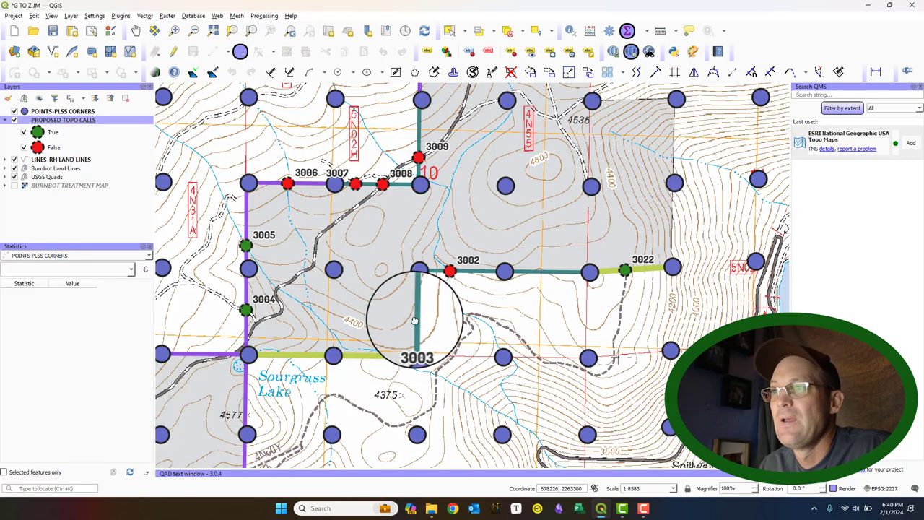
drag(413, 325, 458, 322)
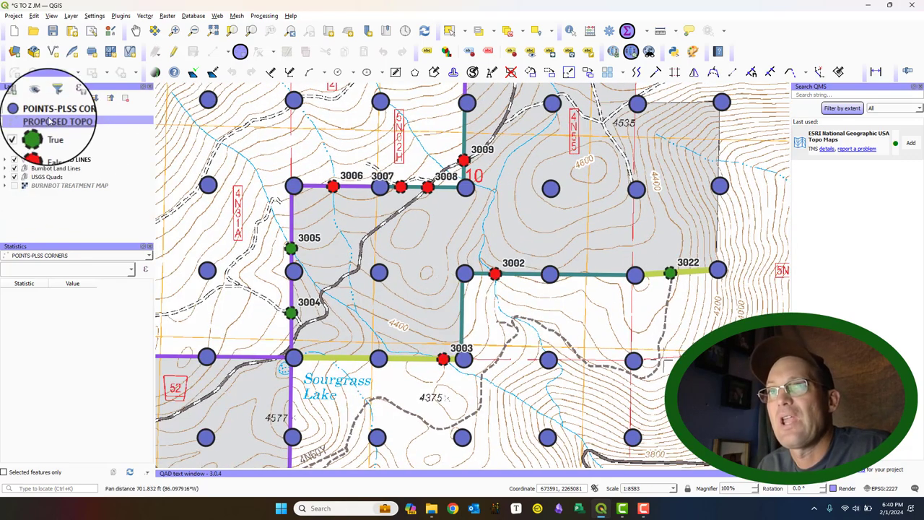